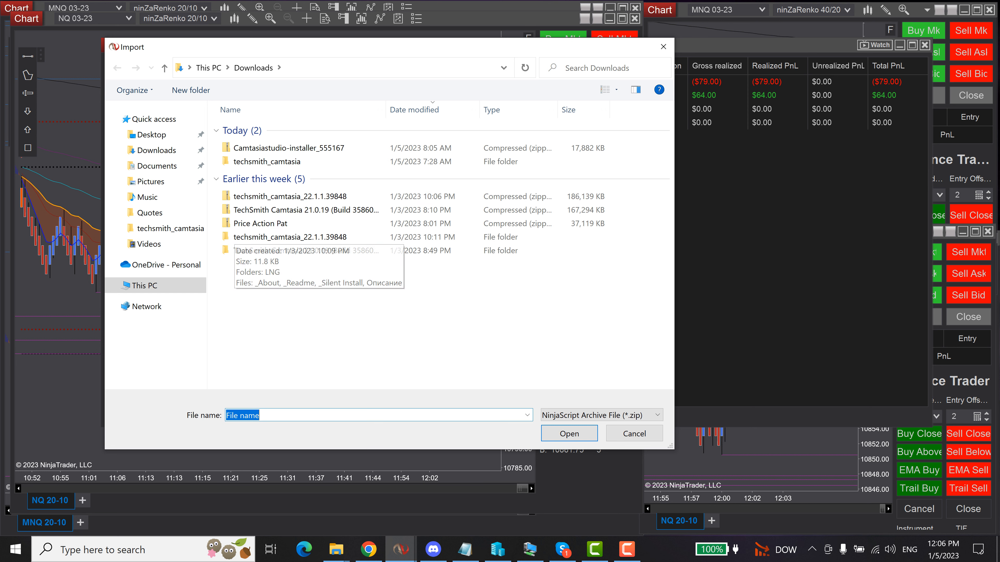
- Browse the Documents and Downloads folders for a NinjaScript archive file, then close the import dialog
{"action": "left_click", "coordinate": [157, 166]}
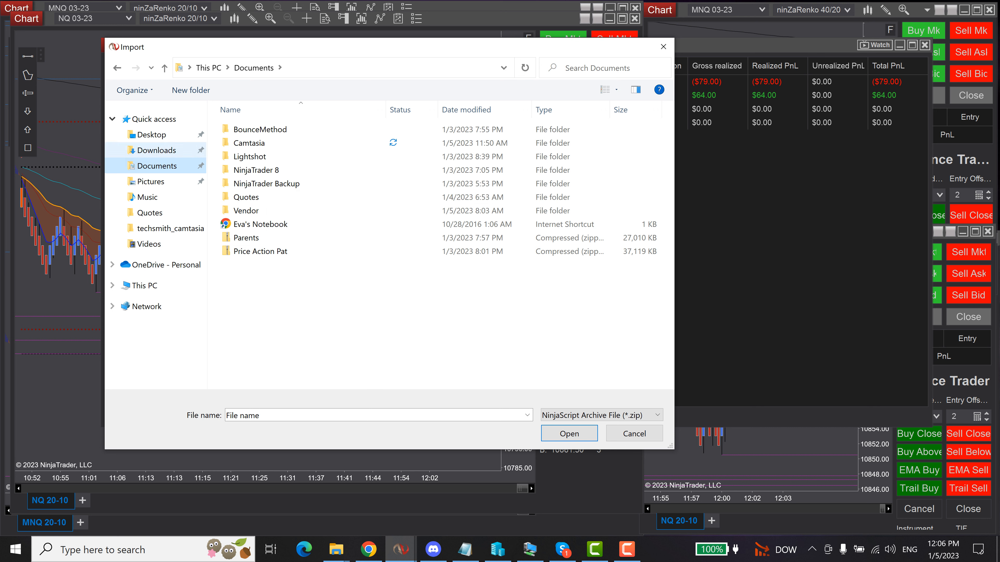
{"action": "left_click", "coordinate": [157, 150]}
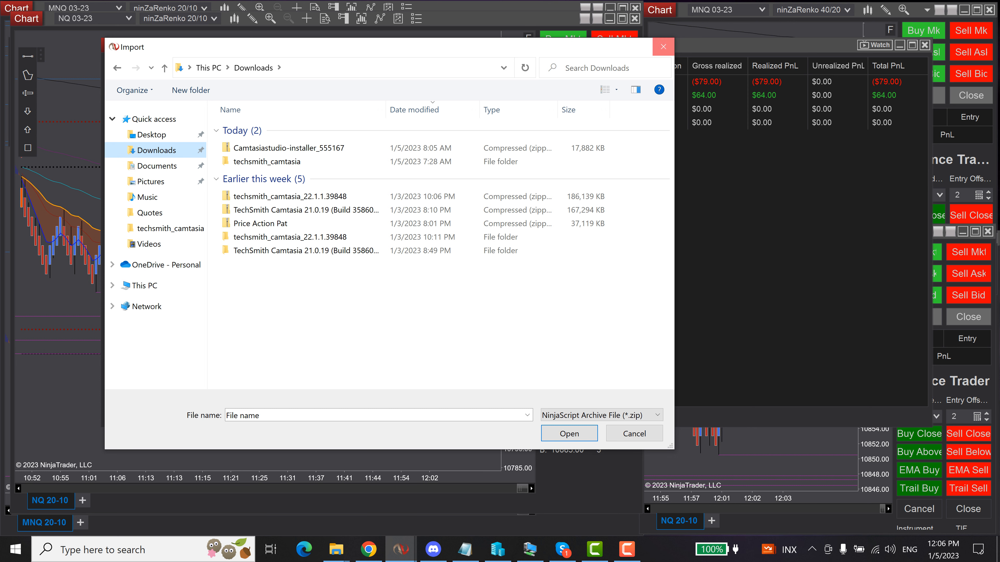
{"action": "left_click", "coordinate": [663, 46]}
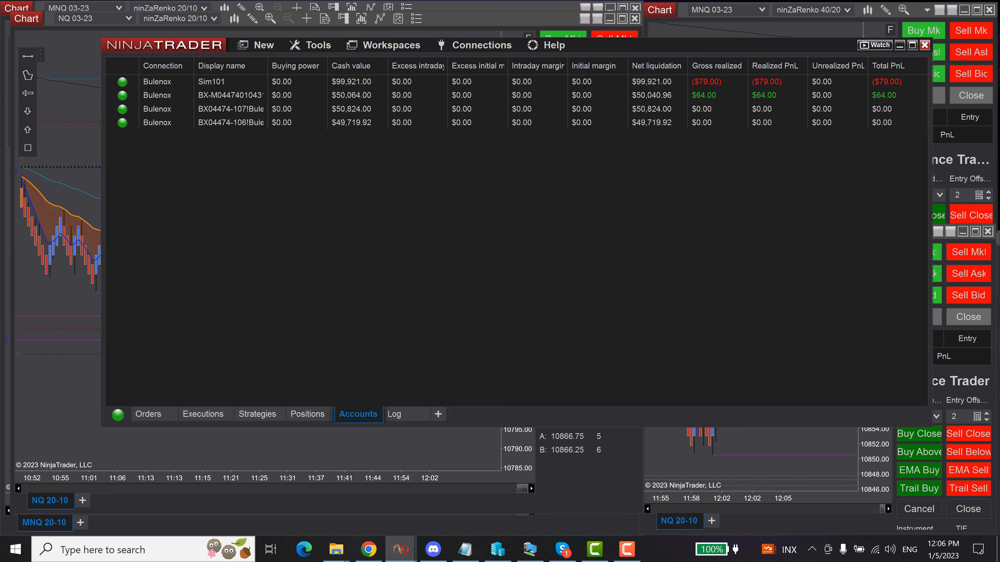
- Open the NinjaScript archive import dialog and cancel it without selecting a file
{"action": "left_click", "coordinate": [318, 45]}
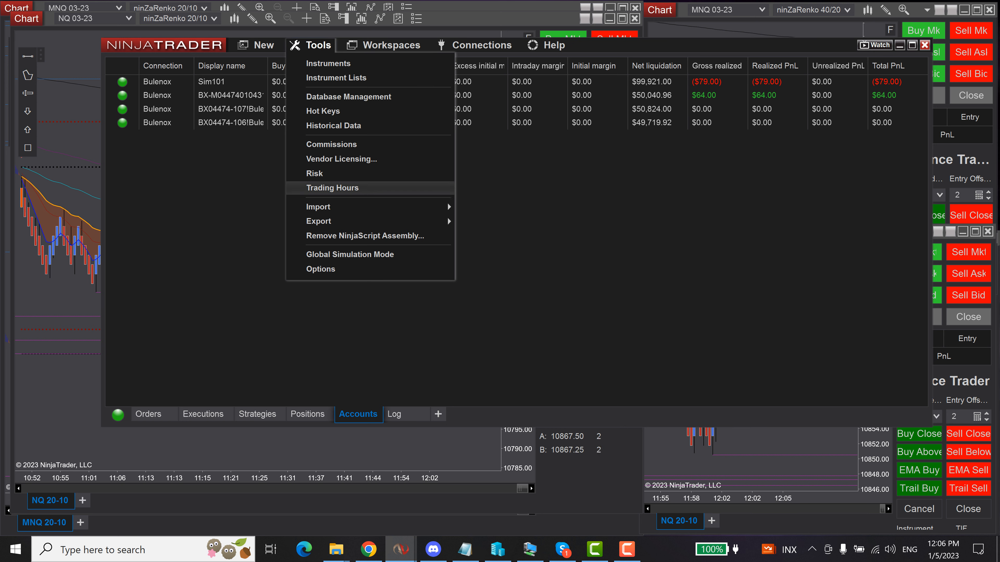
{"action": "mouse_move", "coordinate": [320, 207]}
{"action": "left_click", "coordinate": [512, 244]}
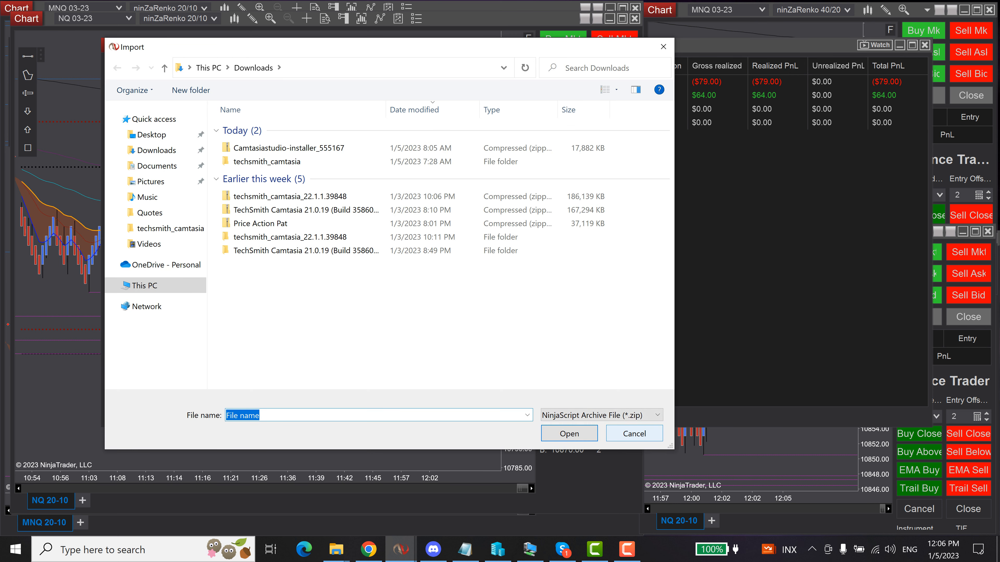
{"action": "left_click", "coordinate": [634, 433]}
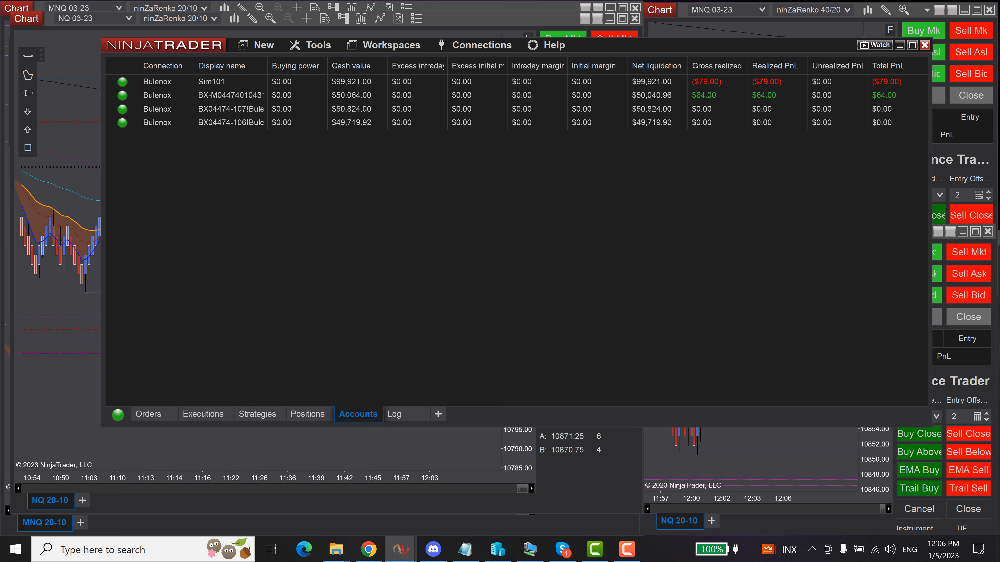
- Minimize the Control Center and open the configured Bounce Trader indicator's properties on the large NQ 03-23 chart
{"action": "left_click", "coordinate": [899, 45]}
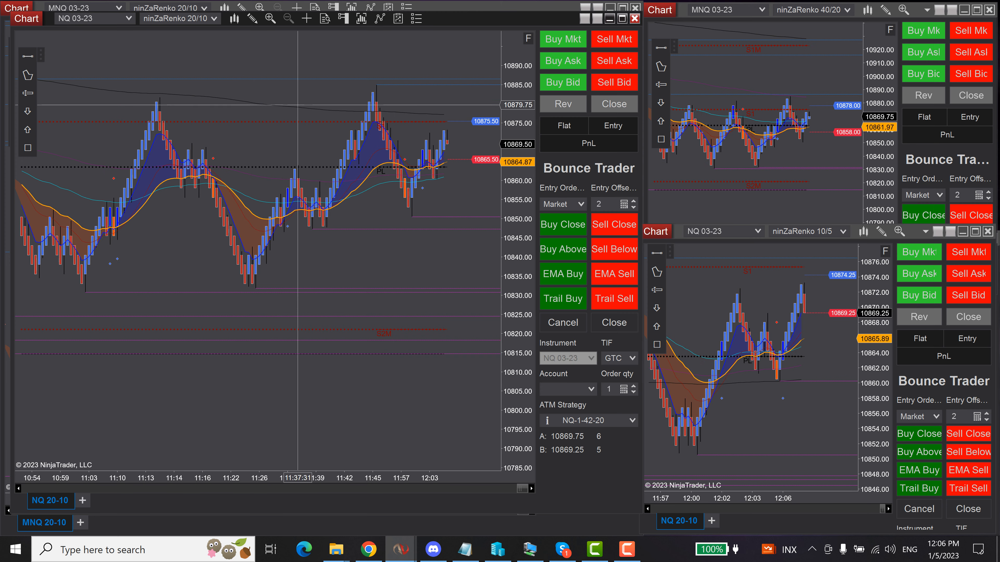
{"action": "right_click", "coordinate": [233, 67]}
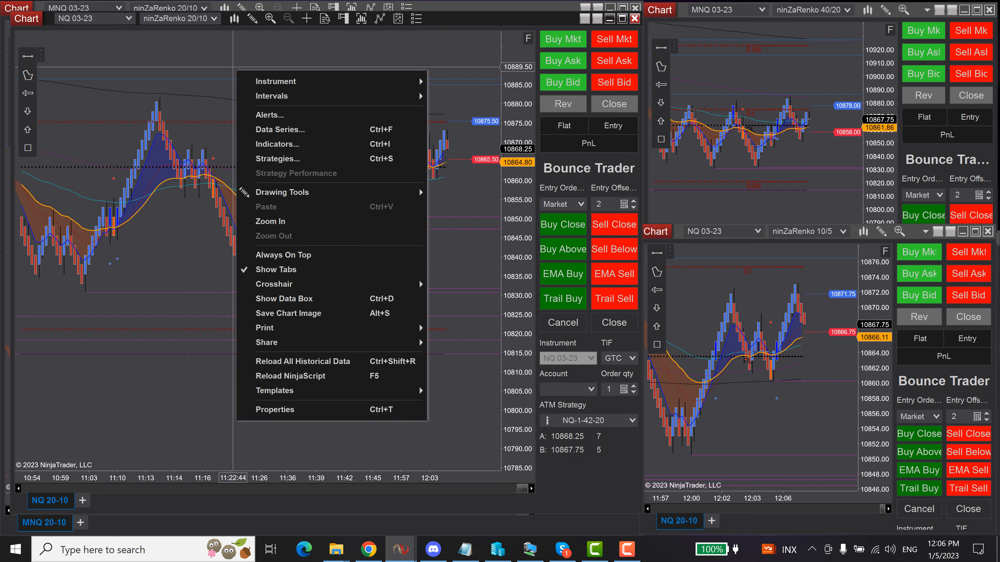
{"action": "left_click", "coordinate": [278, 144]}
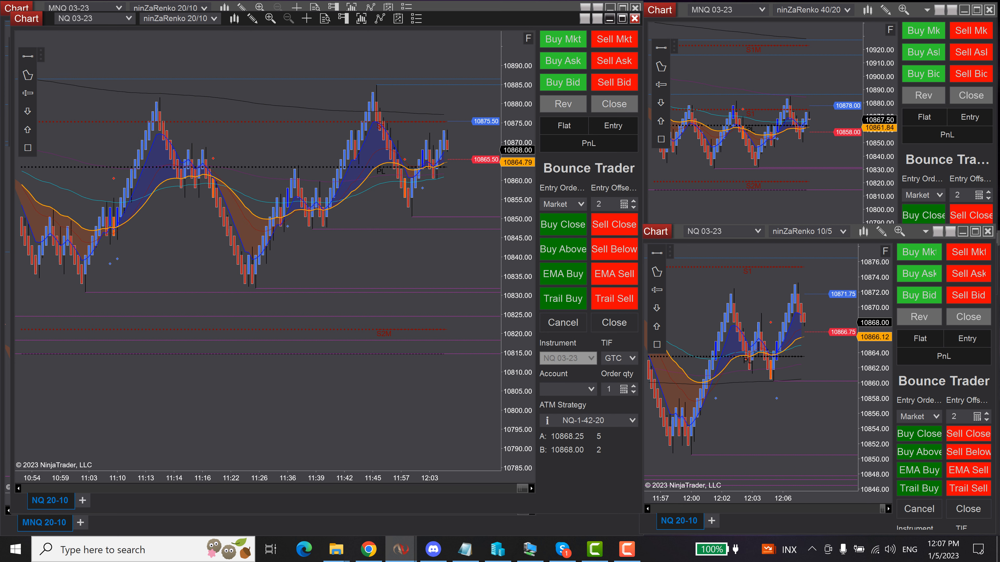
{"action": "scroll", "coordinate": [198, 236], "scroll_direction": "down", "scroll_amount": 1}
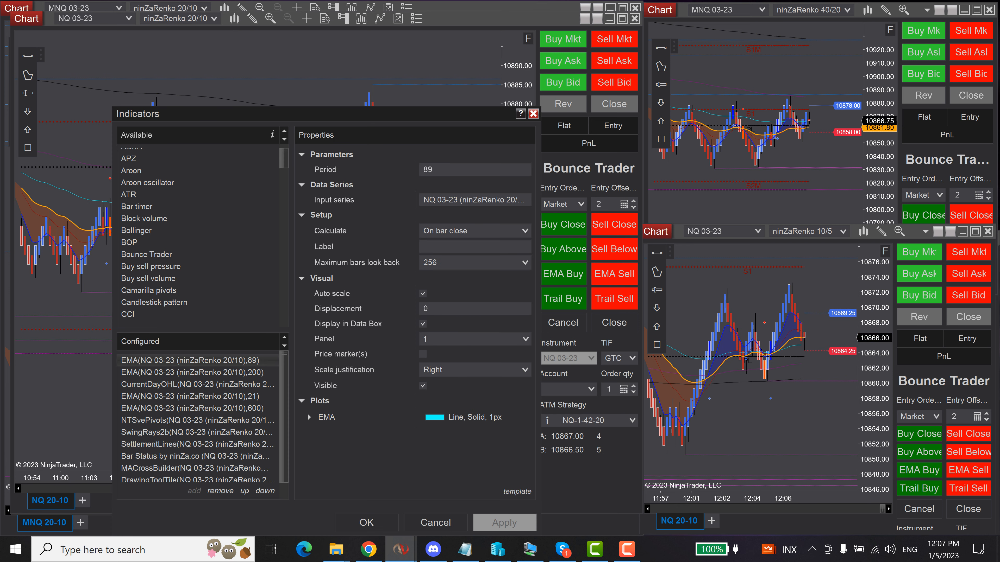
{"action": "left_click", "coordinate": [146, 254]}
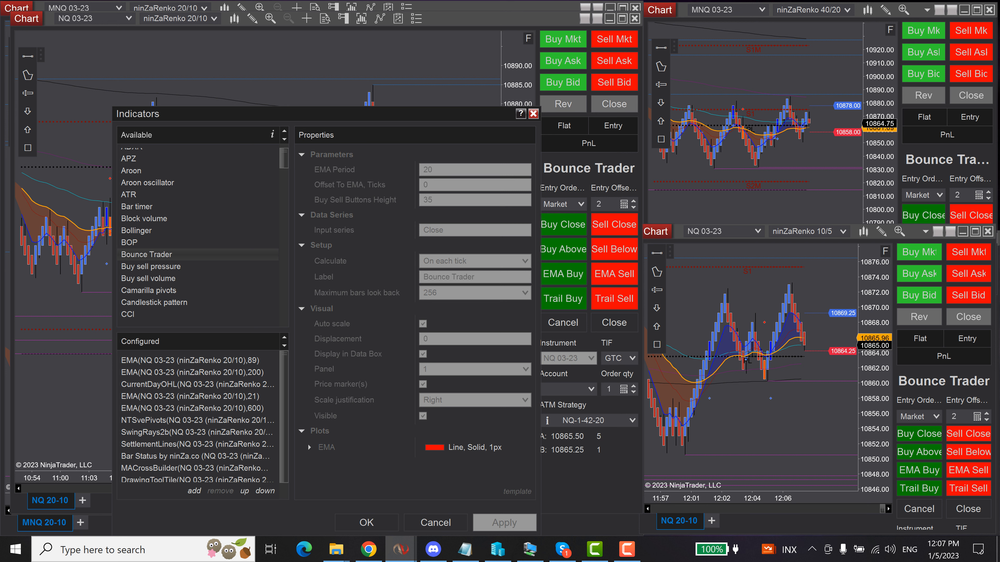
{"action": "scroll", "coordinate": [199, 418], "scroll_direction": "down", "scroll_amount": 1}
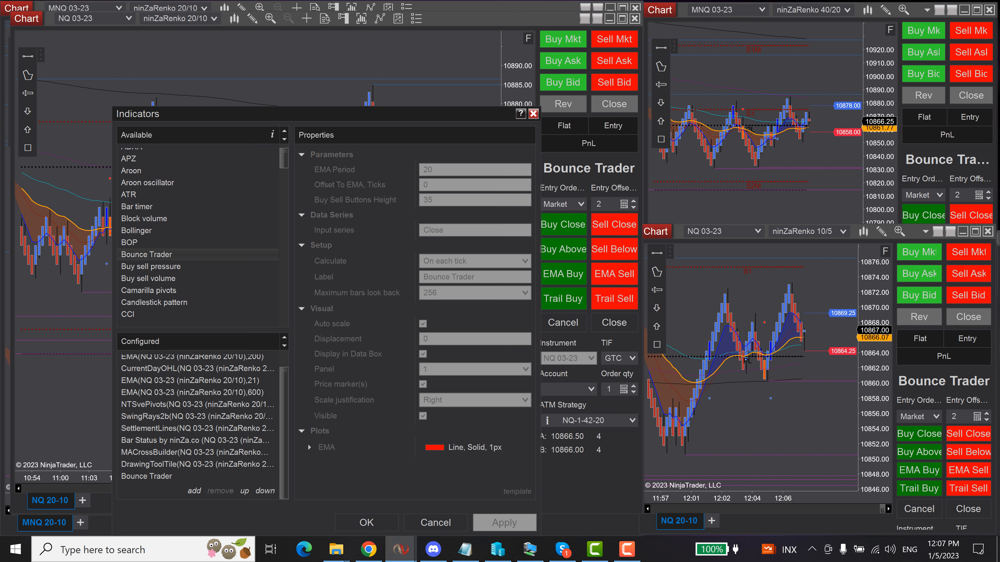
{"action": "left_click", "coordinate": [147, 476]}
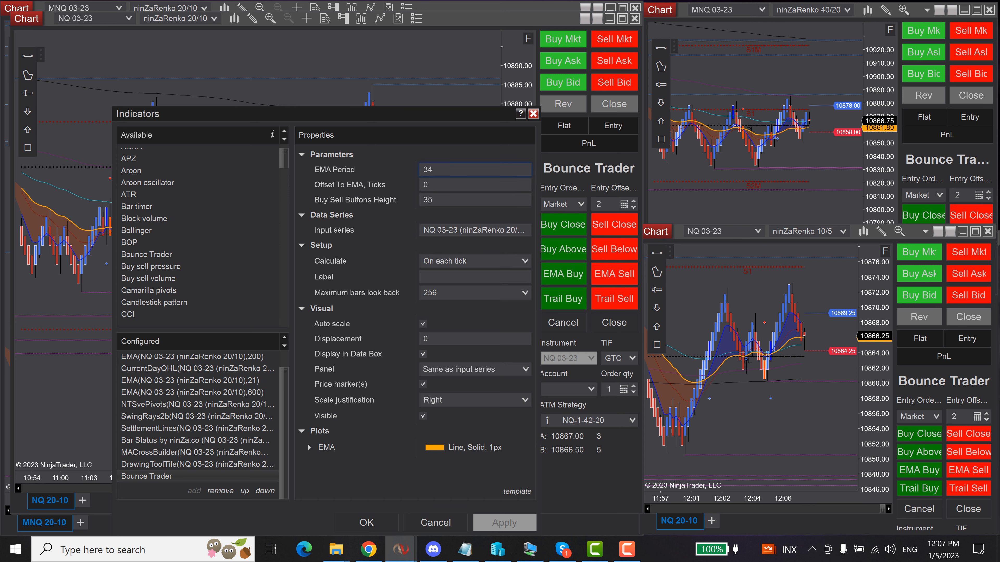
{"action": "left_click_drag", "start_coordinate": [355, 114], "coordinate": [304, 96]}
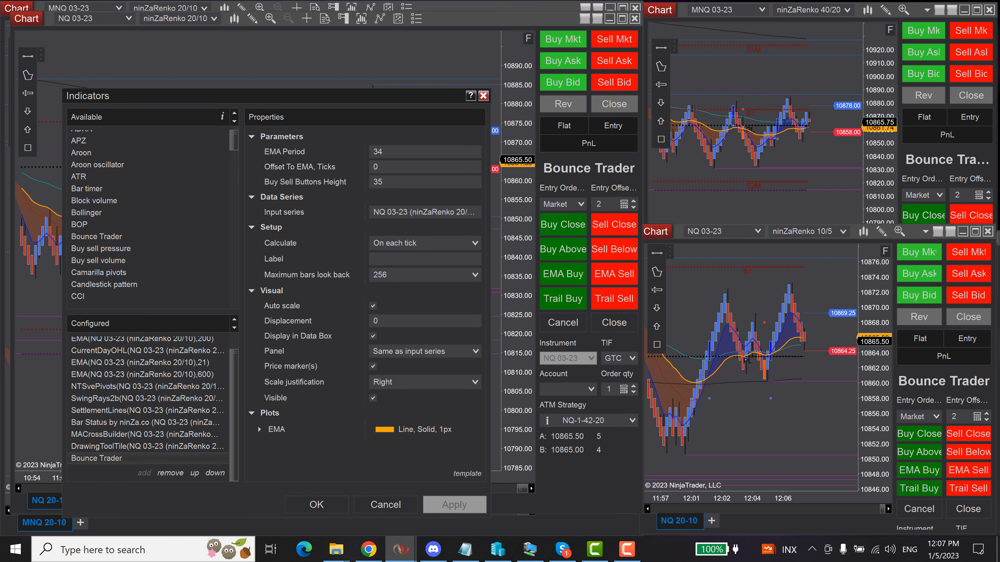
- Review the Bounce Trader parameters, label and expanded EMA plot settings, then apply and accept the indicator configuration
{"action": "left_click", "coordinate": [398, 152]}
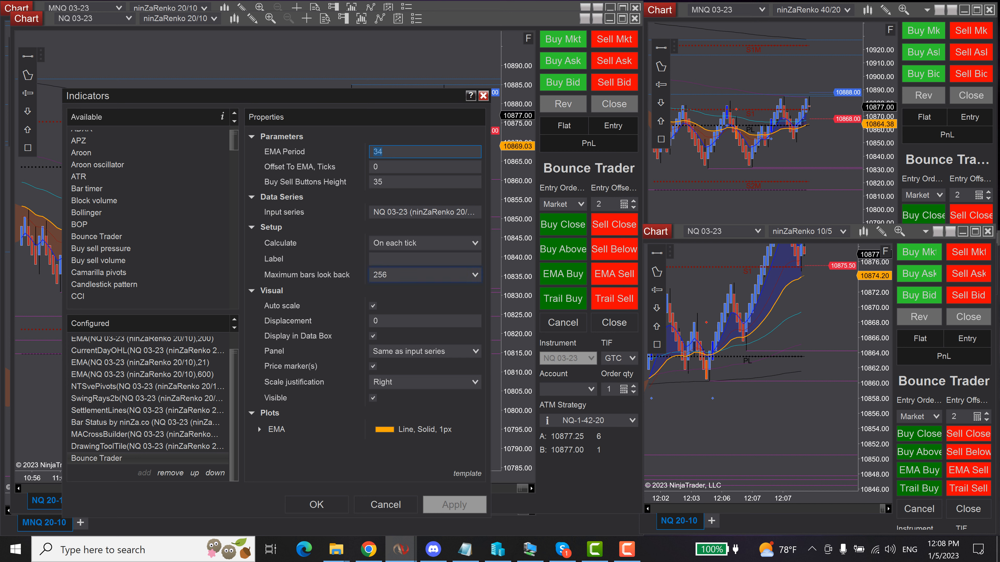
{"action": "left_click", "coordinate": [377, 259]}
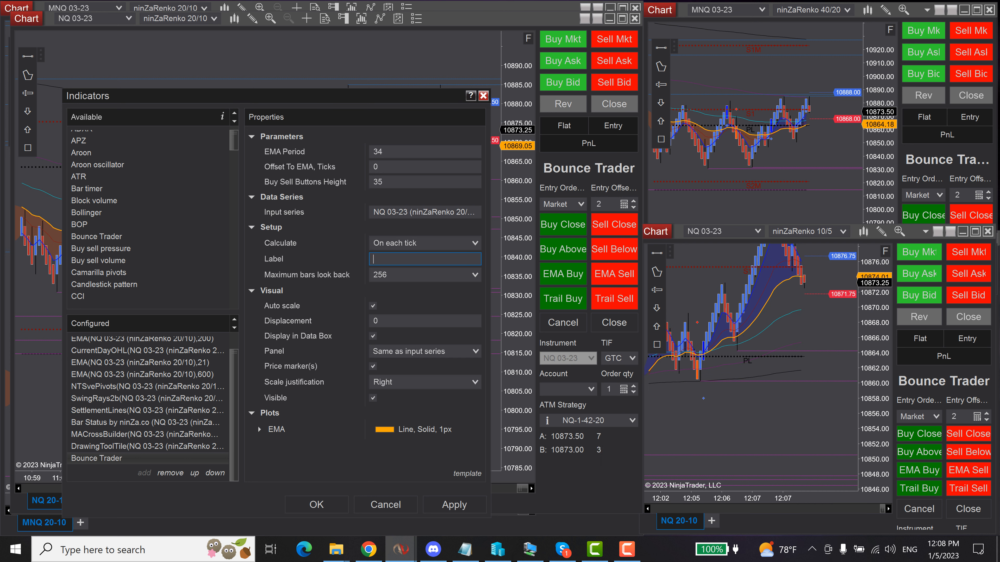
{"action": "left_click", "coordinate": [260, 430]}
{"action": "scroll", "coordinate": [367, 301], "scroll_direction": "down", "scroll_amount": 2}
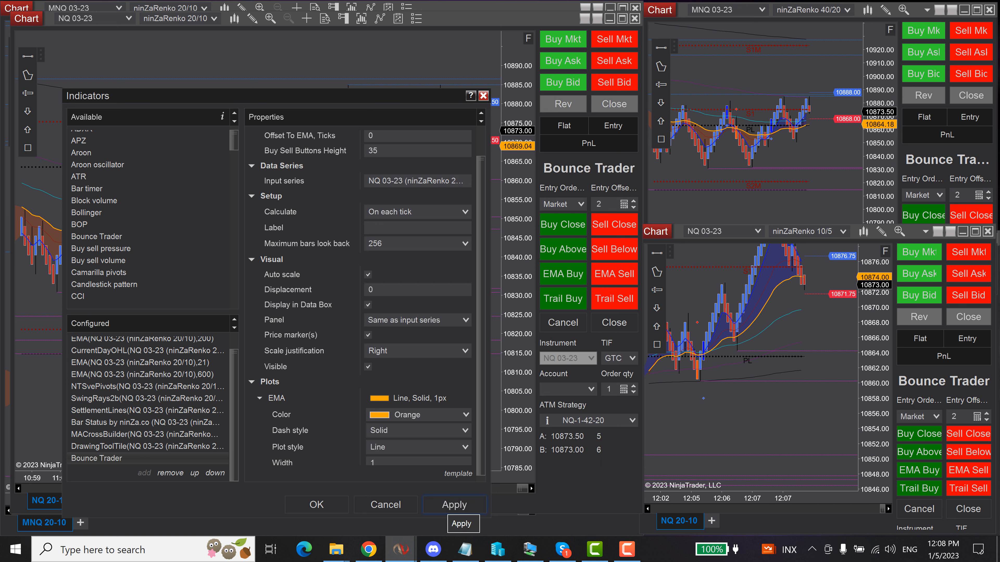
{"action": "left_click", "coordinate": [454, 505]}
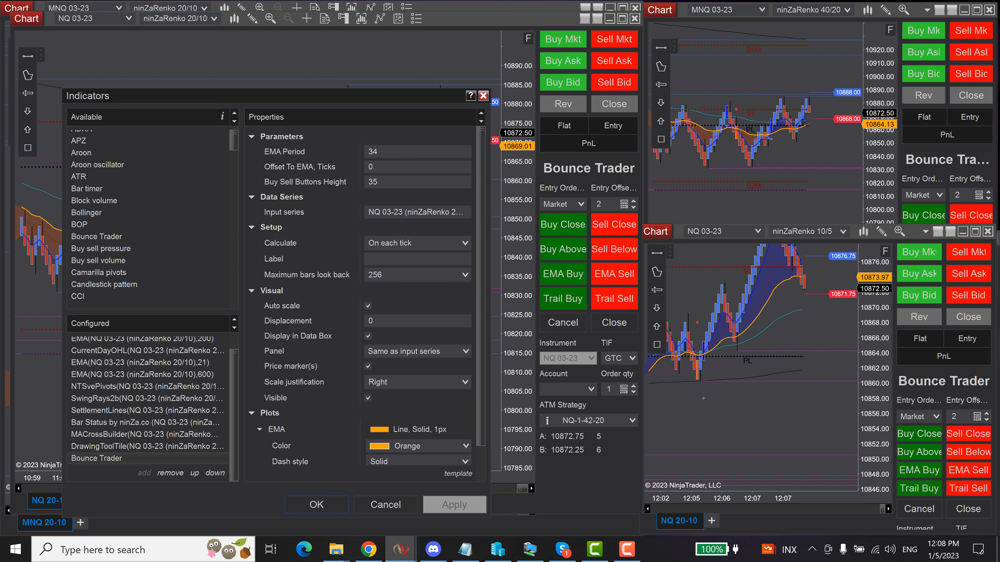
{"action": "left_click", "coordinate": [316, 504]}
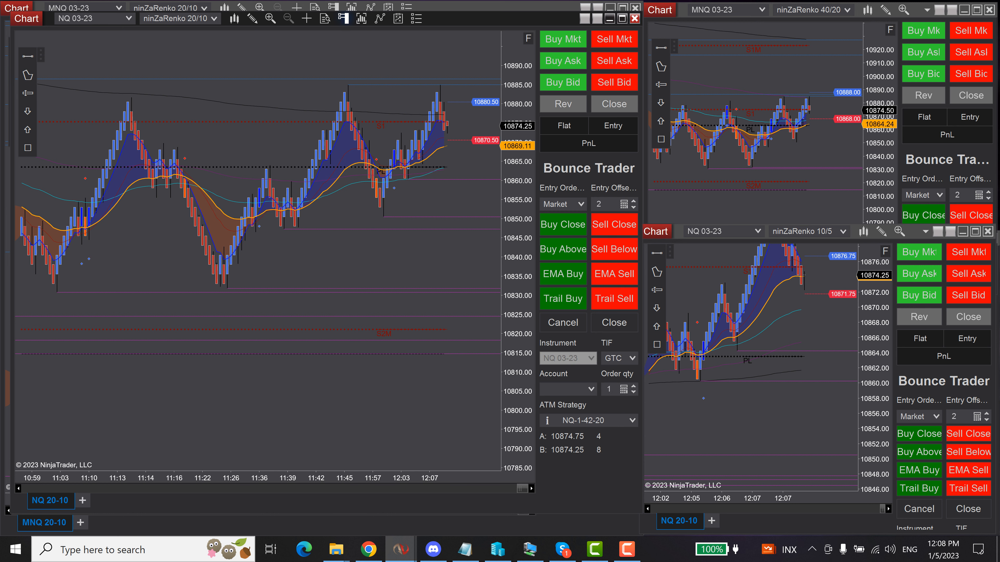
- Turn Chart Trader off and back on for the large NQ 03-23 chart
{"action": "left_click", "coordinate": [344, 19]}
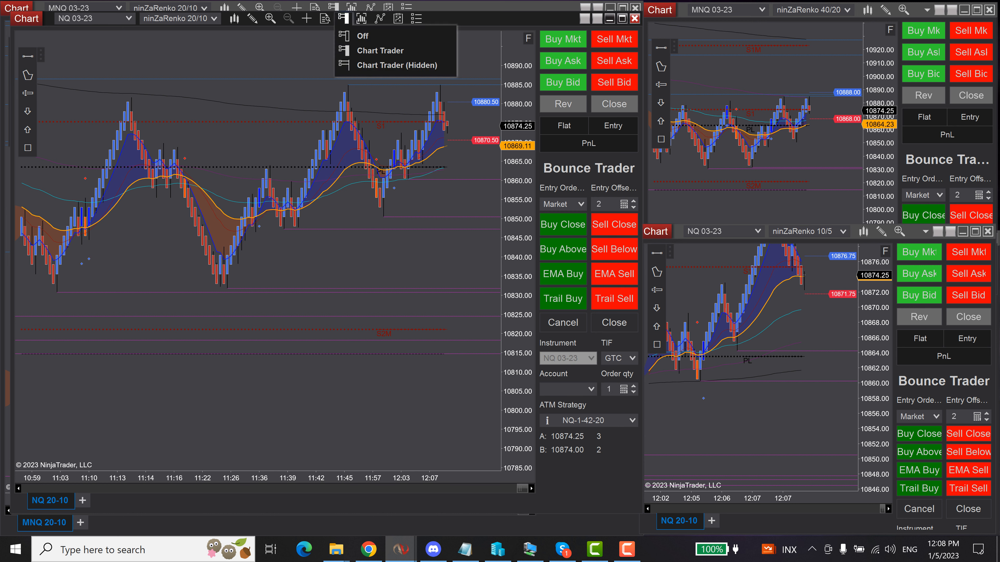
{"action": "left_click", "coordinate": [357, 50]}
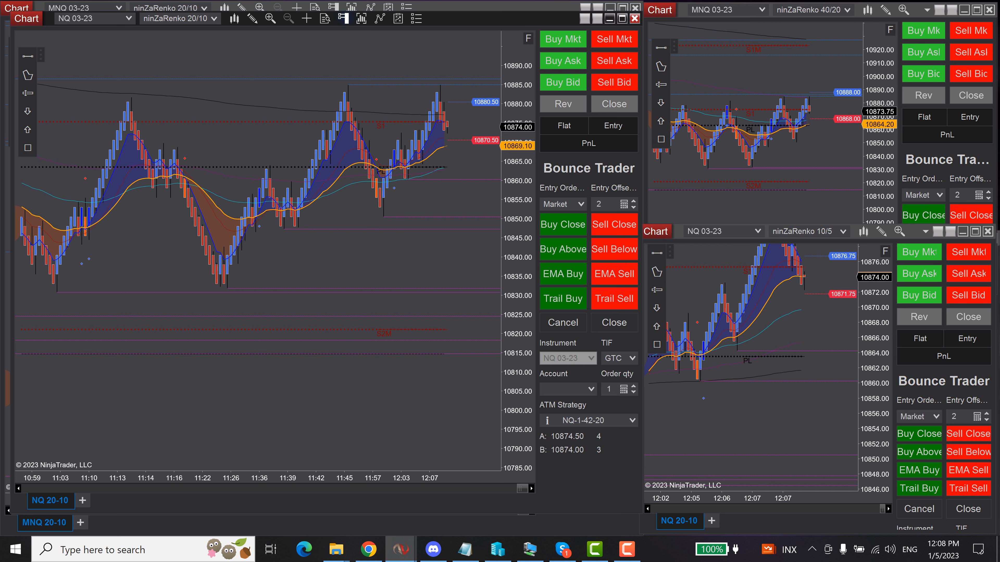
{"action": "left_click", "coordinate": [343, 19]}
{"action": "left_click", "coordinate": [356, 37]}
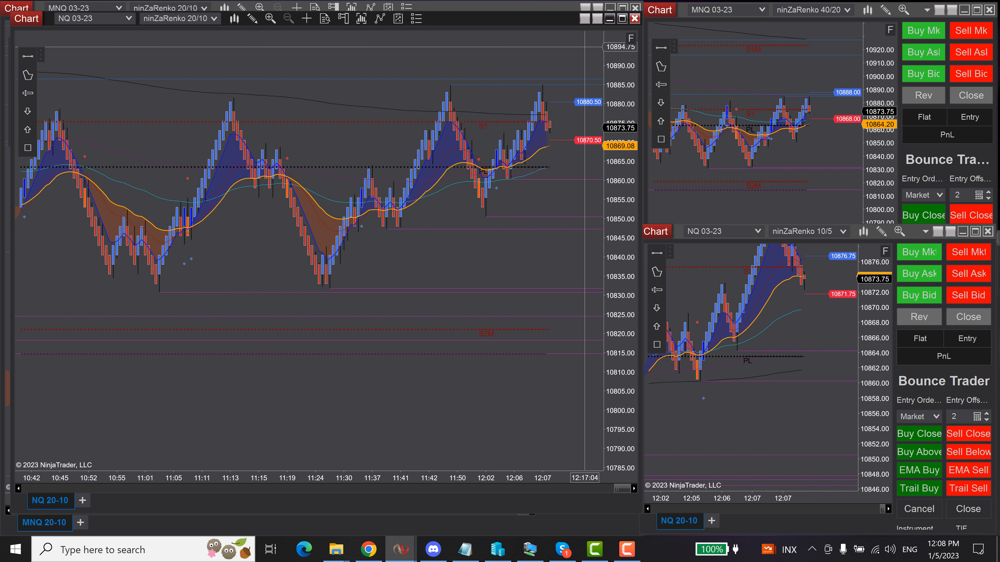
{"action": "left_click", "coordinate": [344, 19]}
{"action": "left_click", "coordinate": [380, 51]}
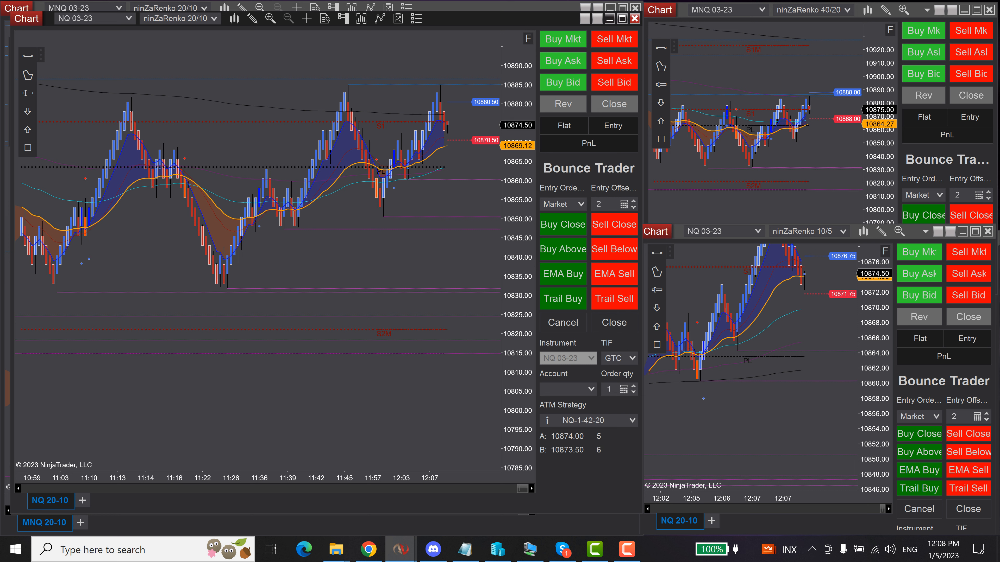
- Select the simulation account for trading on the large NQ 03-23 chart
{"action": "left_click", "coordinate": [566, 389]}
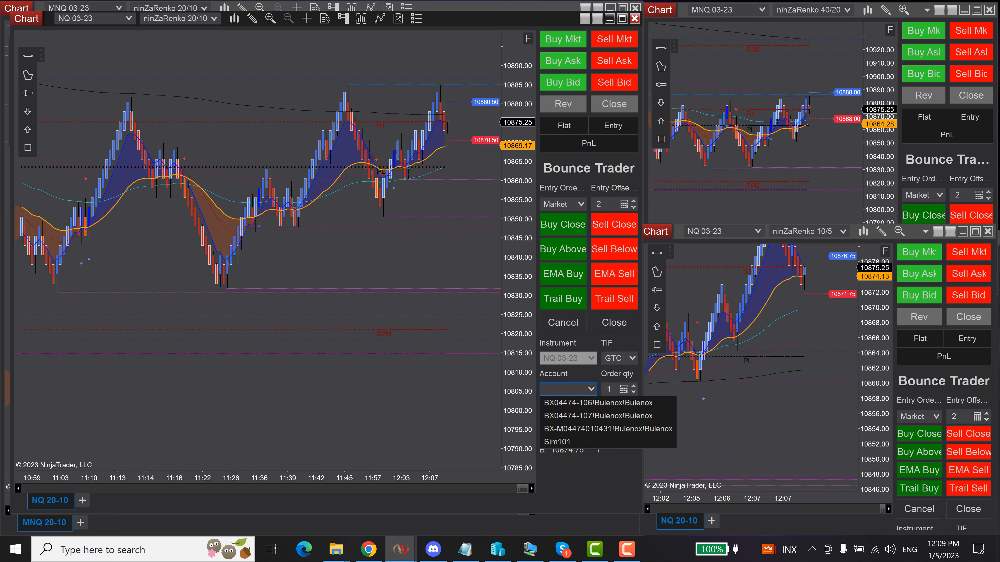
{"action": "key", "text": "Down"}
{"action": "key", "text": "Down"}
{"action": "key", "text": "Down"}
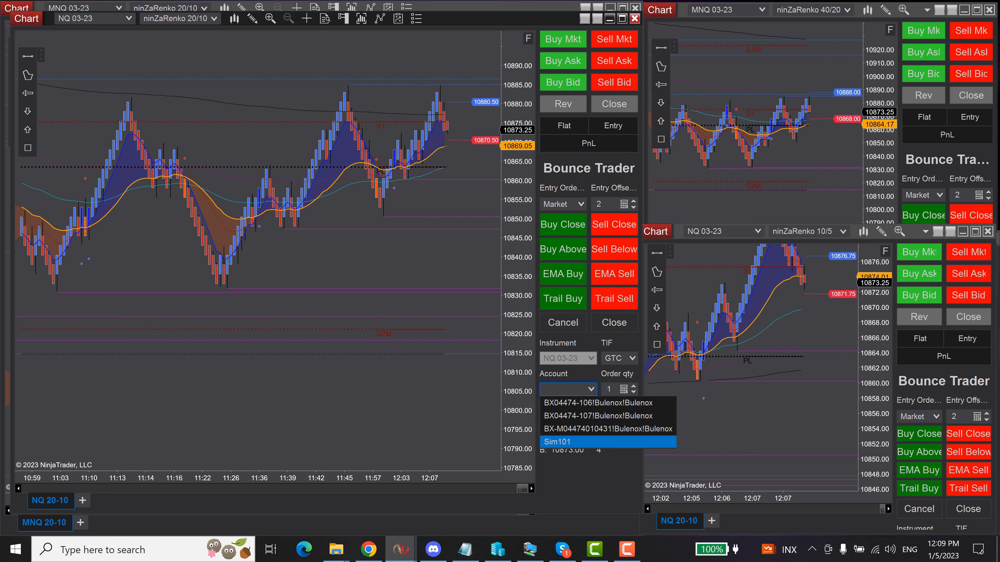
{"action": "key", "text": "Return"}
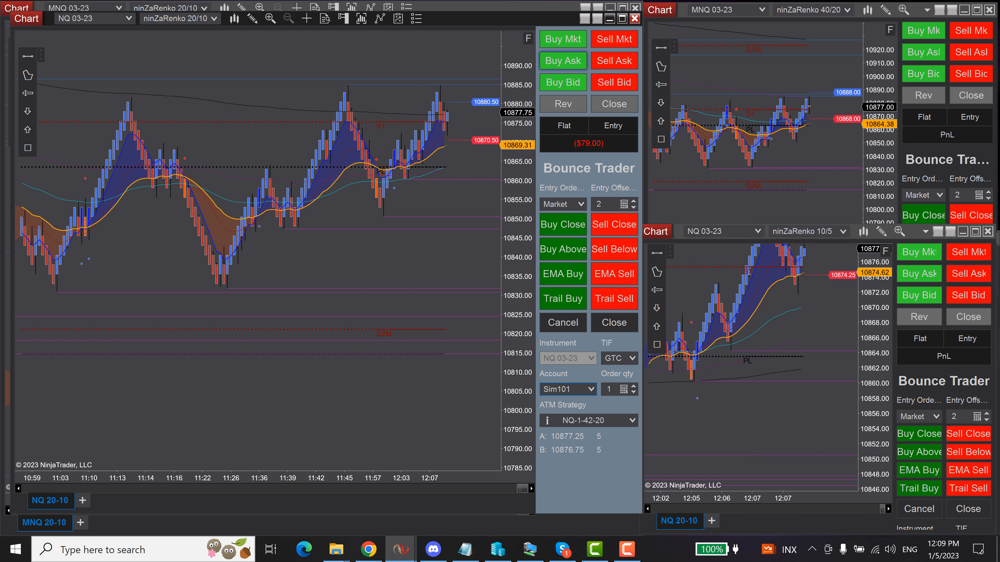
- Try the Bounce Trader Buy Close and Sell Below entries on the NQ chart and cancel the pending entry
{"action": "left_click", "coordinate": [567, 225]}
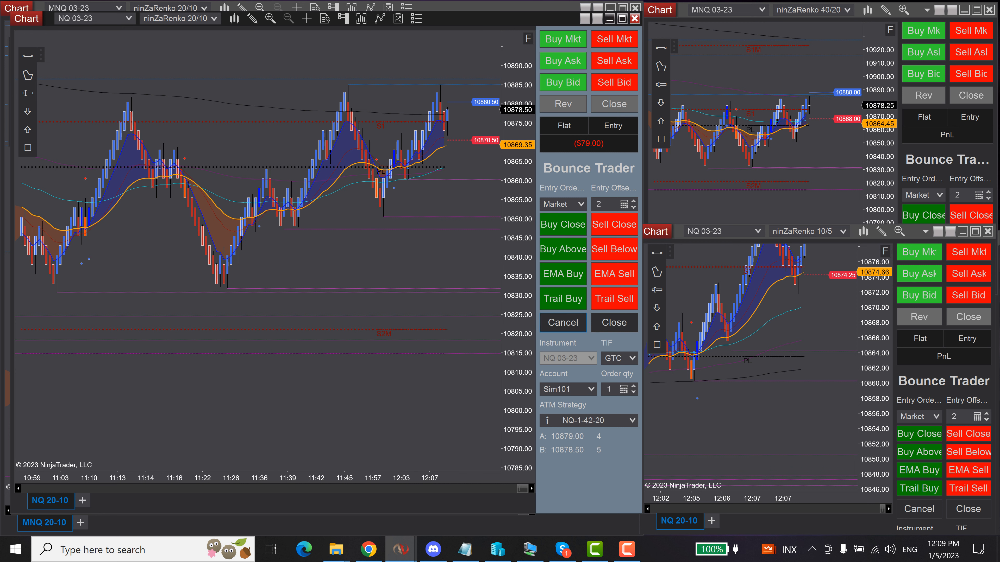
{"action": "left_click", "coordinate": [614, 249]}
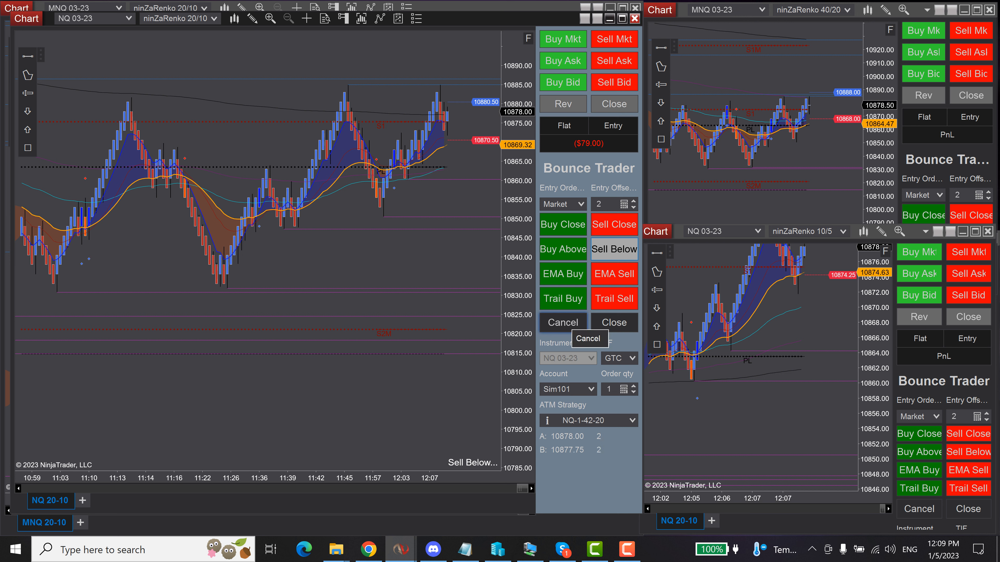
{"action": "left_click", "coordinate": [567, 324]}
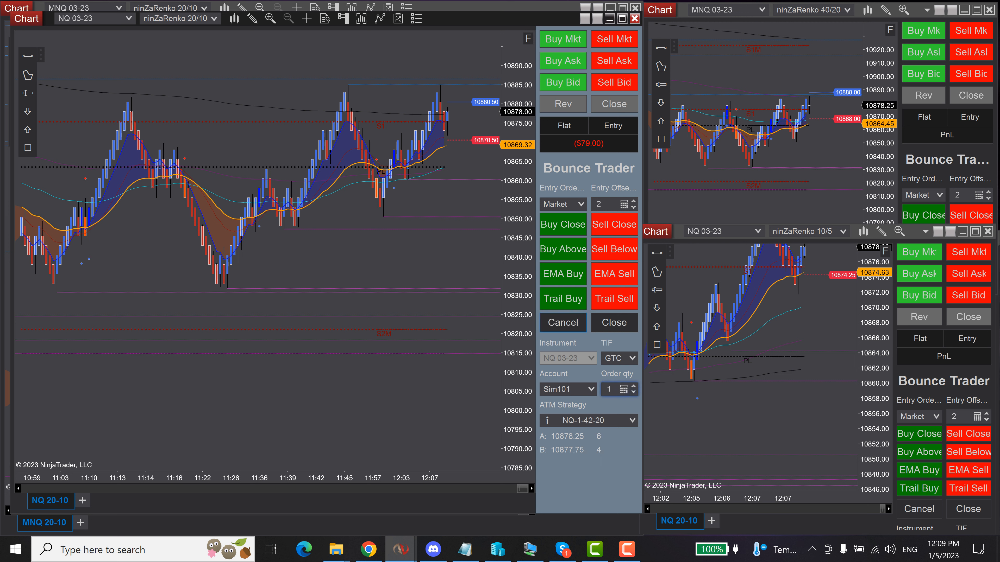
- Configure a custom ATM strategy for the large NQ chart with a 42-tick stop loss and 20-tick profit target
{"action": "left_click", "coordinate": [591, 421]}
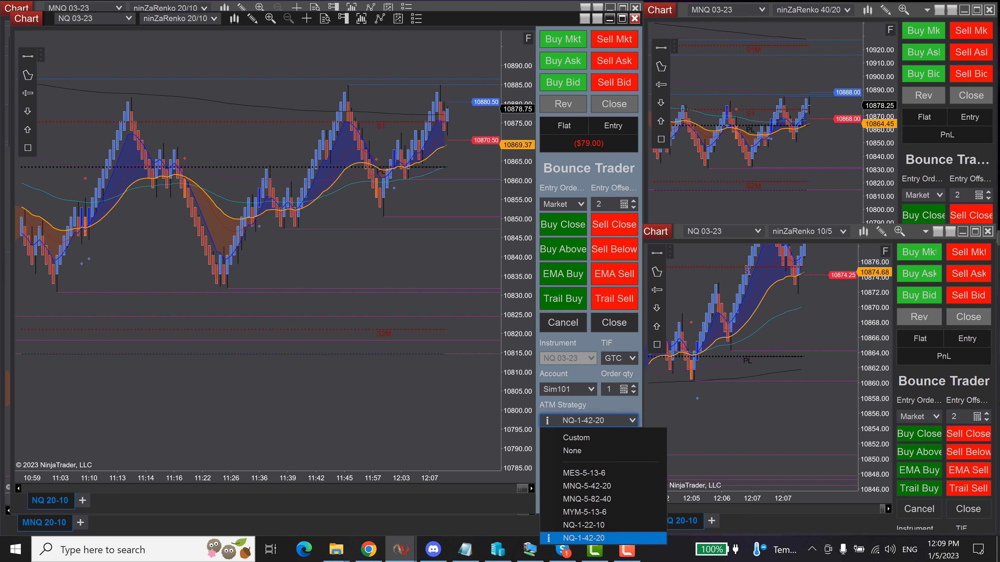
{"action": "left_click", "coordinate": [602, 421]}
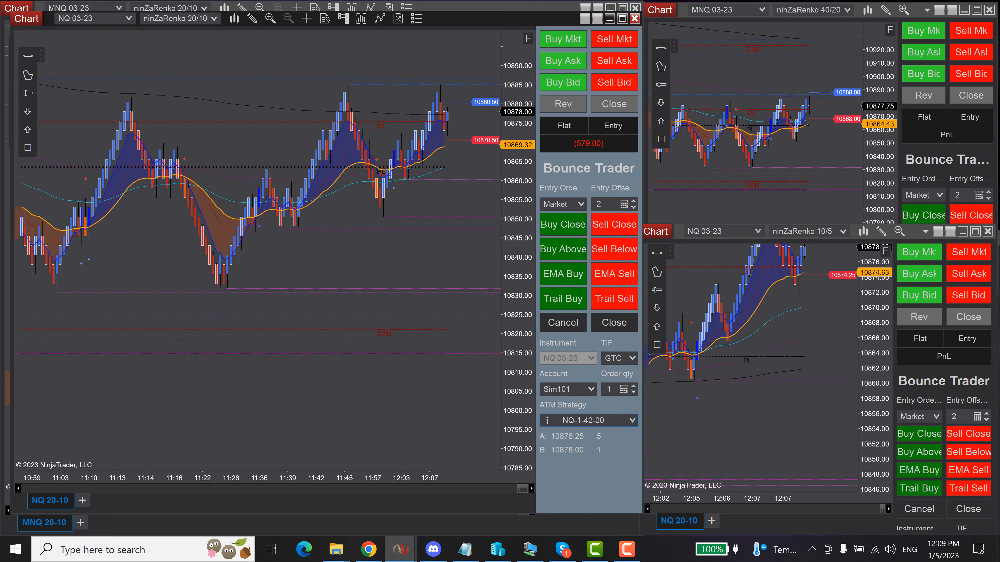
{"action": "left_click", "coordinate": [602, 420]}
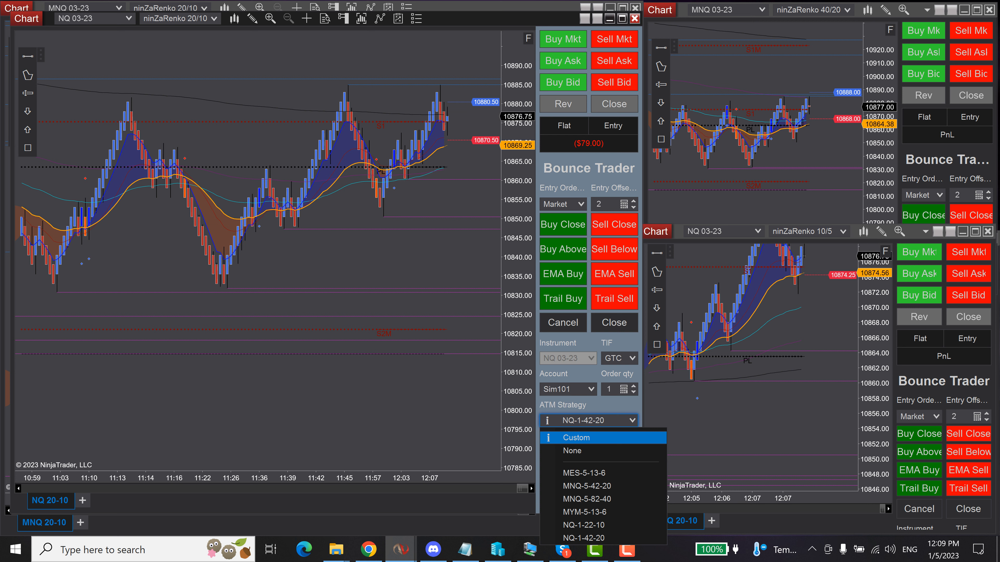
{"action": "left_click", "coordinate": [576, 438]}
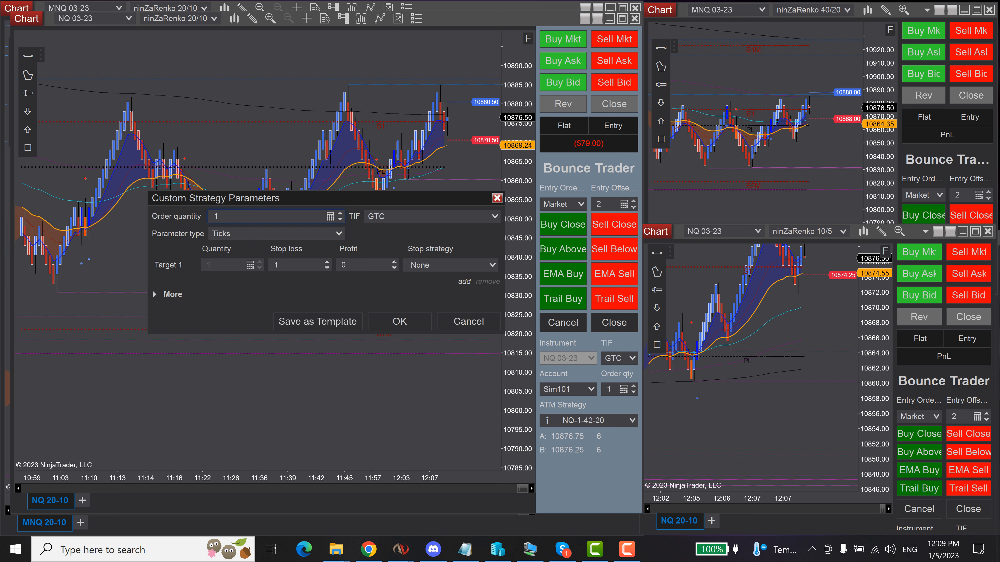
{"action": "double_click", "coordinate": [282, 265]}
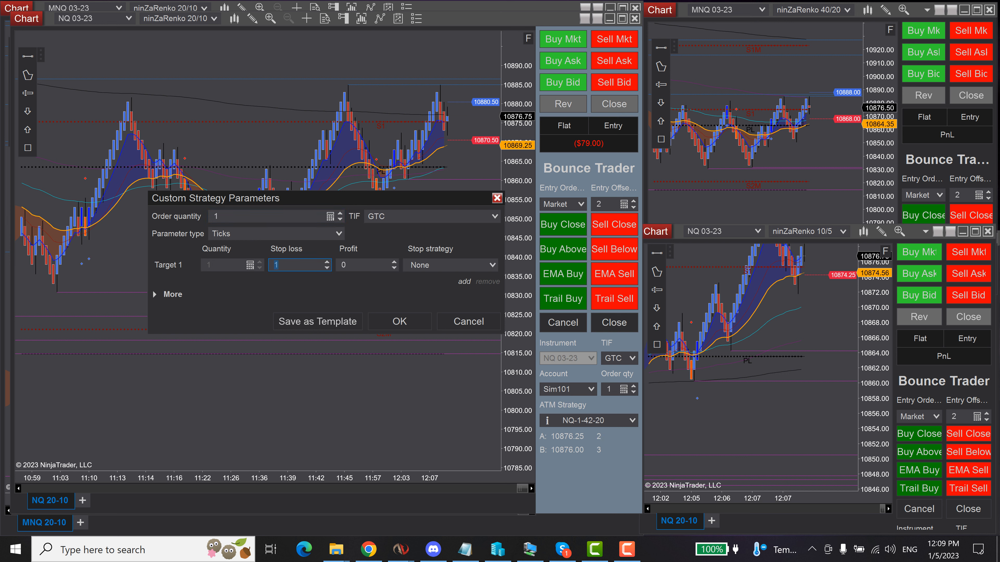
{"action": "type", "text": "42"}
{"action": "key", "text": "Tab"}
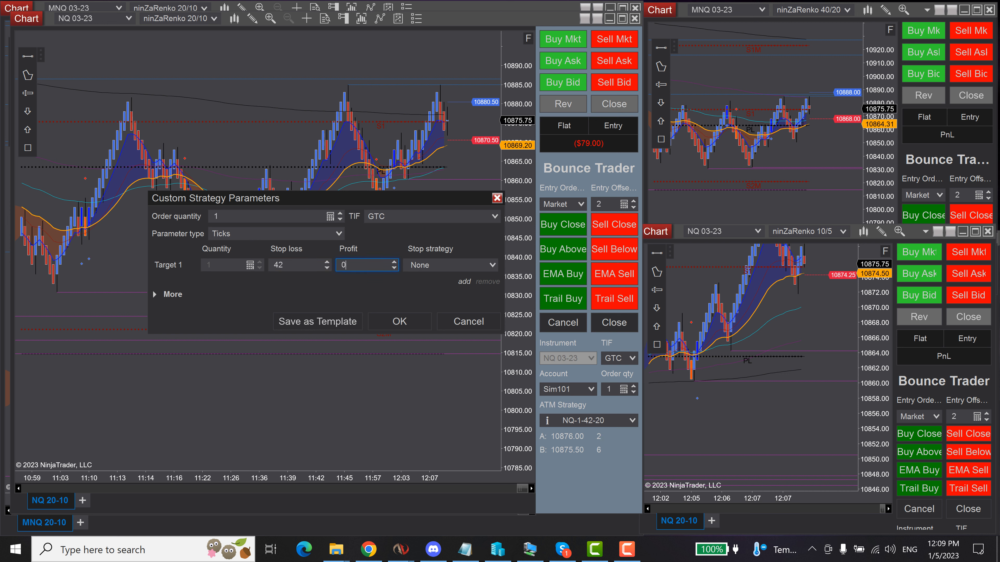
{"action": "type", "text": "2"}
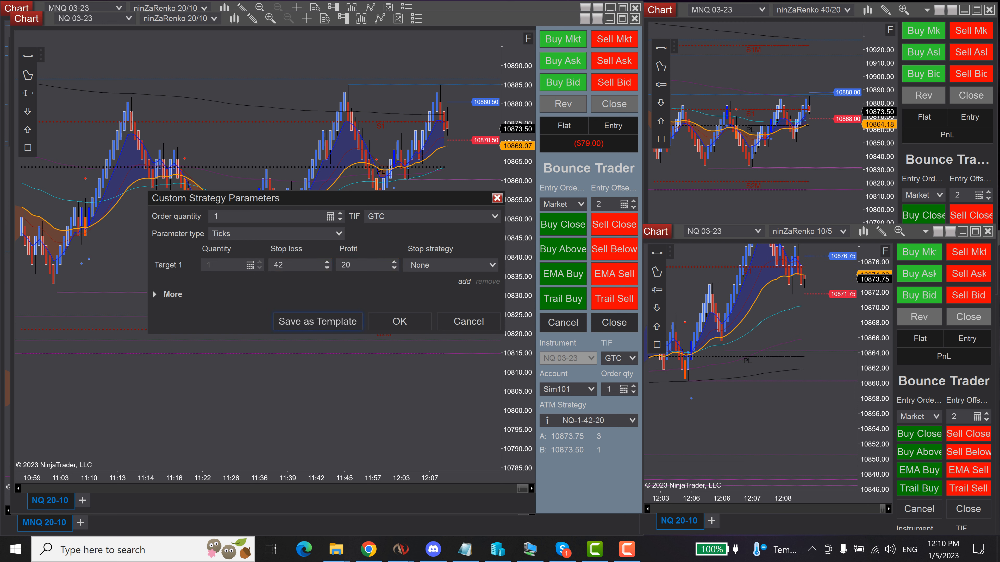
- Save the custom strategy as the ATM template "NQ - 1 - 42-20" and accept its parameters
{"action": "left_click", "coordinate": [318, 321]}
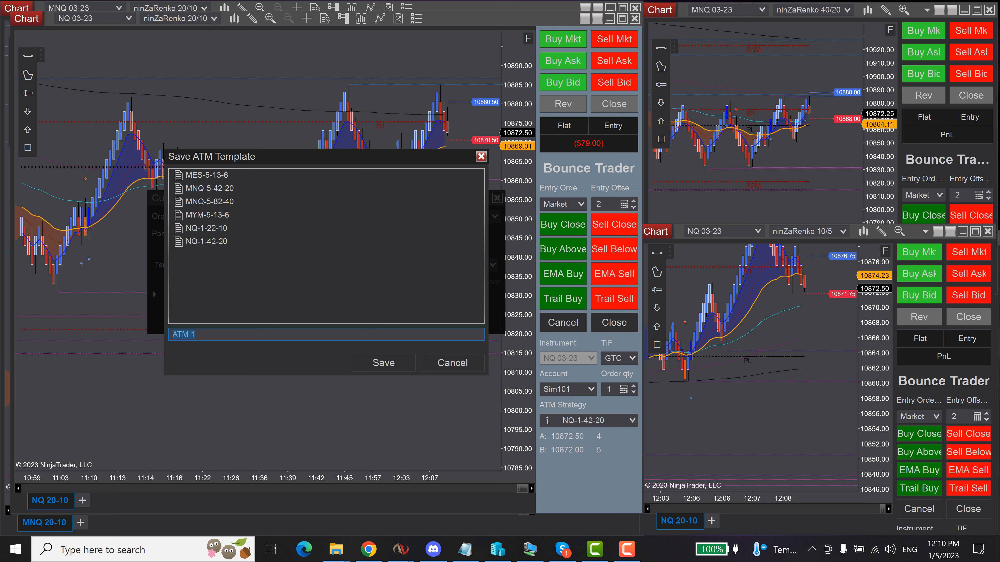
{"action": "type", "text": "NQ"}
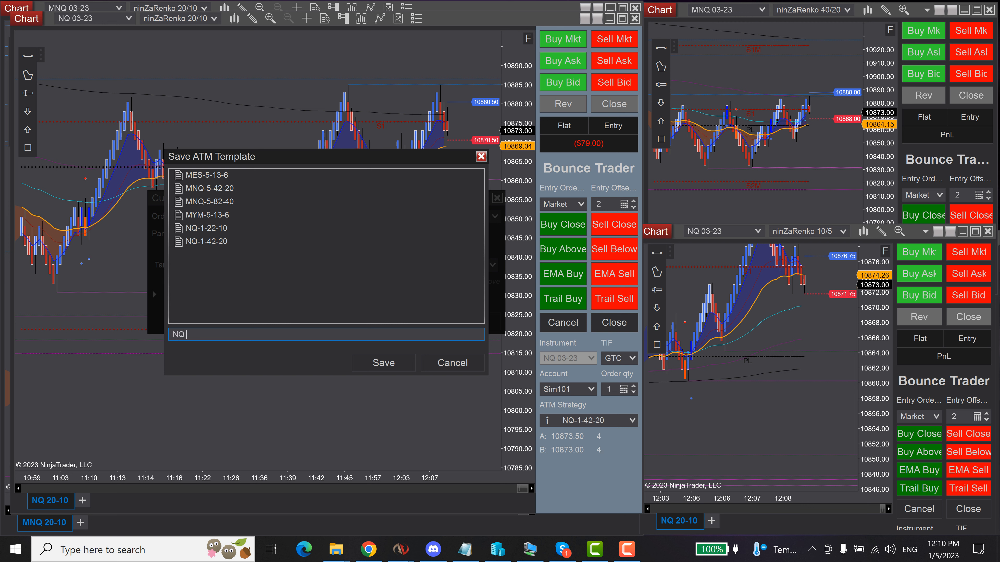
{"action": "type", "text": " - 1 - 4"}
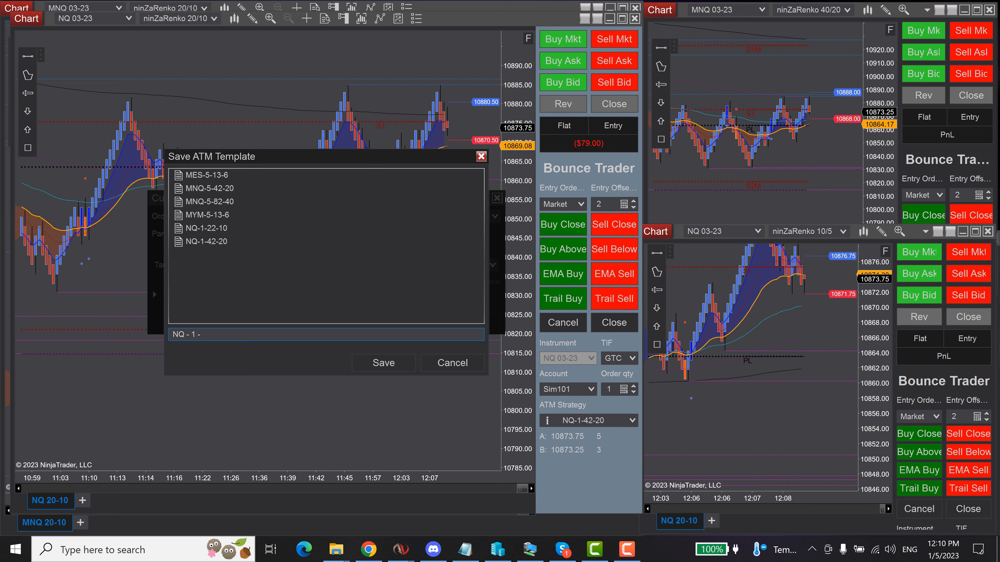
{"action": "type", "text": "2-20"}
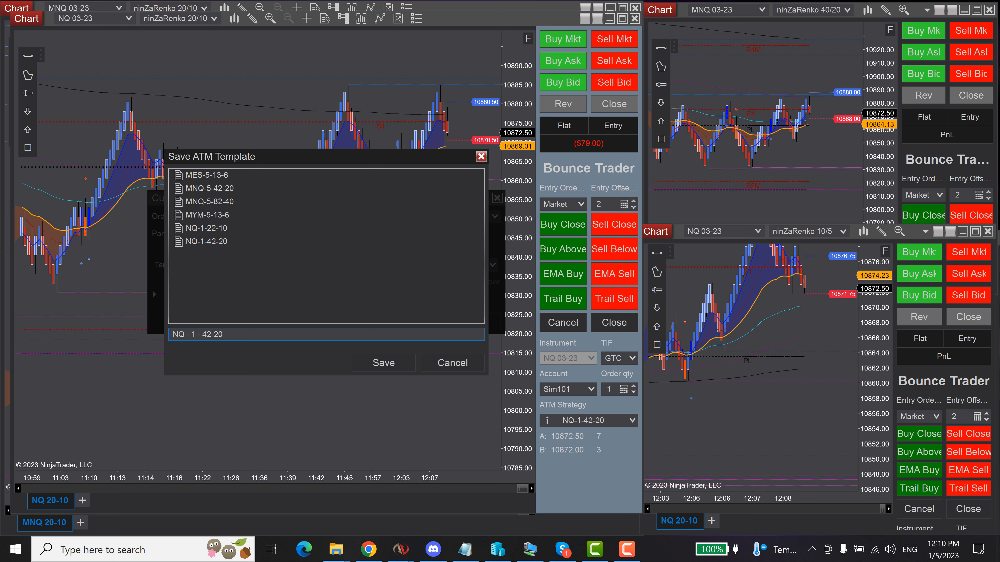
{"action": "key", "text": "Return"}
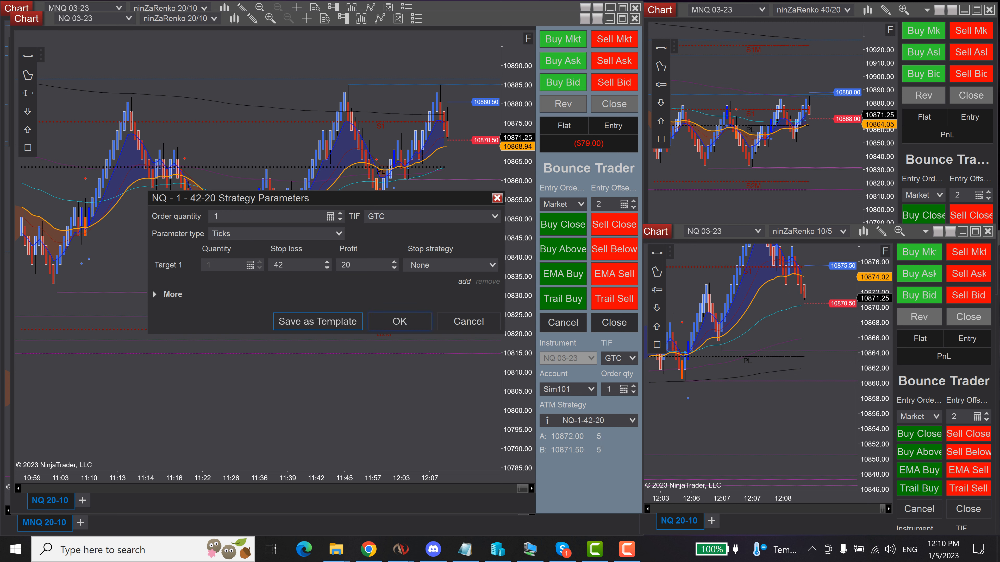
{"action": "key", "text": "Return"}
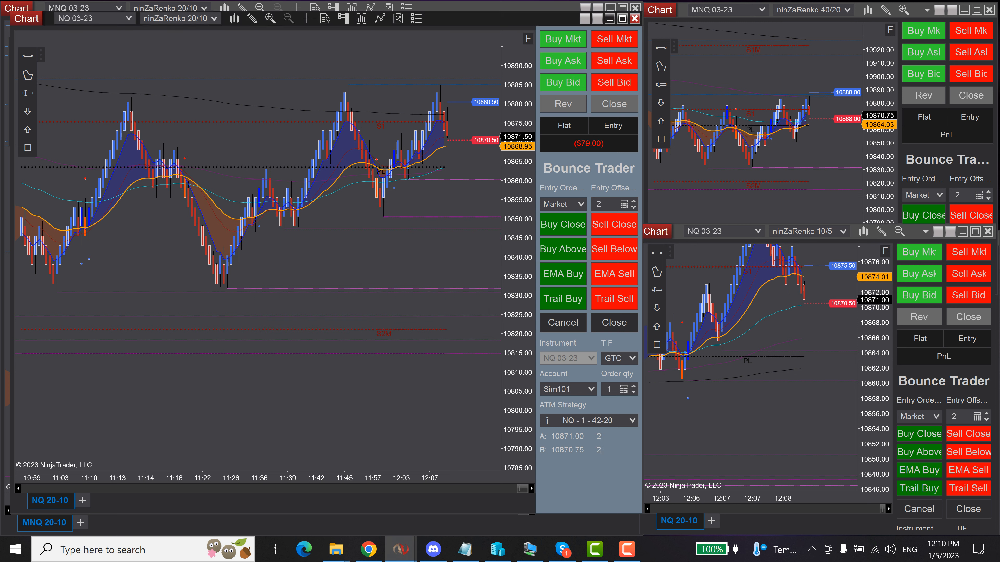
- Place an EMA Buy market entry on the large NQ chart, and switch the entry order type to Limit and finally OCO
{"action": "left_click", "coordinate": [564, 276]}
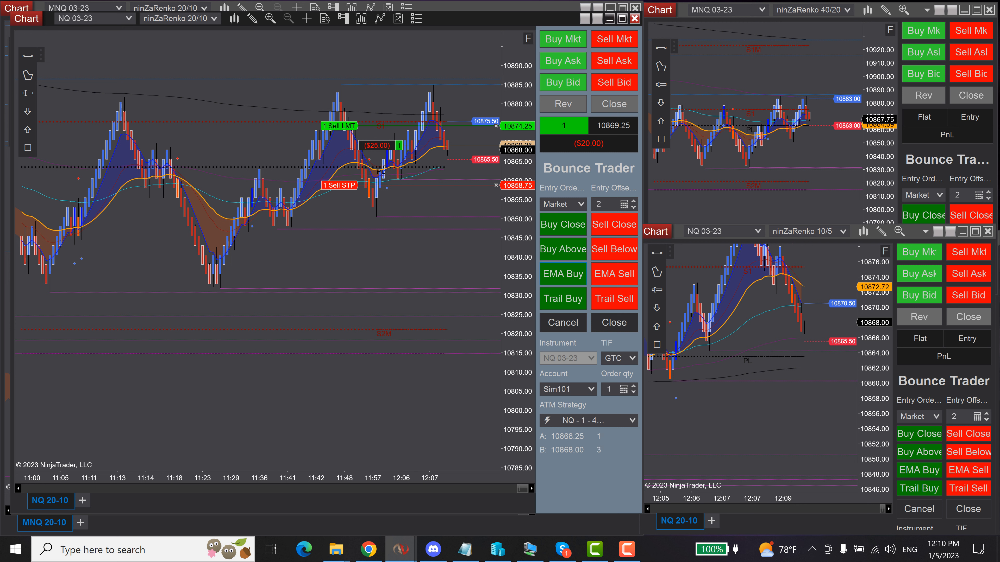
{"action": "left_click", "coordinate": [562, 204]}
{"action": "left_click", "coordinate": [557, 230]}
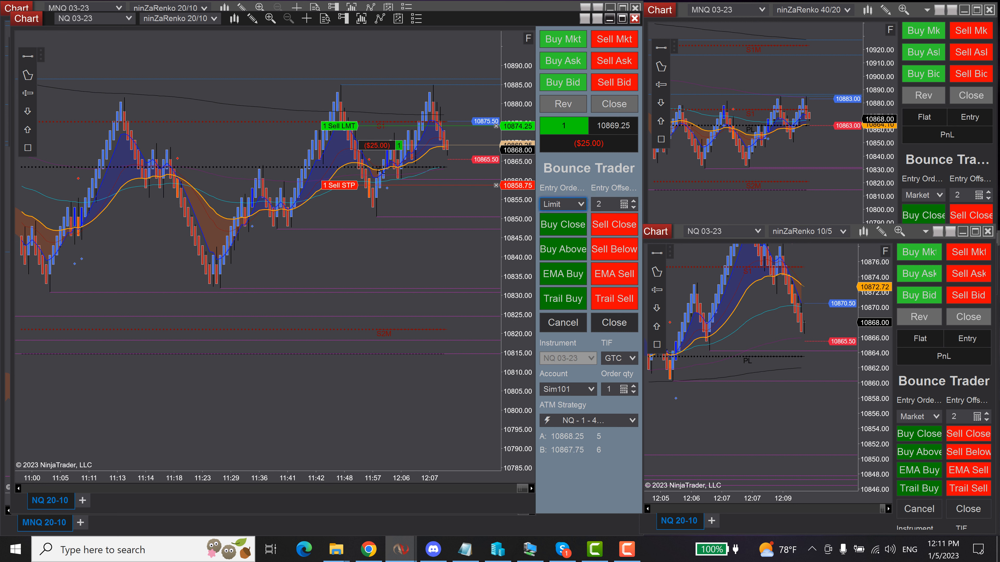
{"action": "left_click", "coordinate": [562, 204]}
{"action": "left_click", "coordinate": [557, 241]}
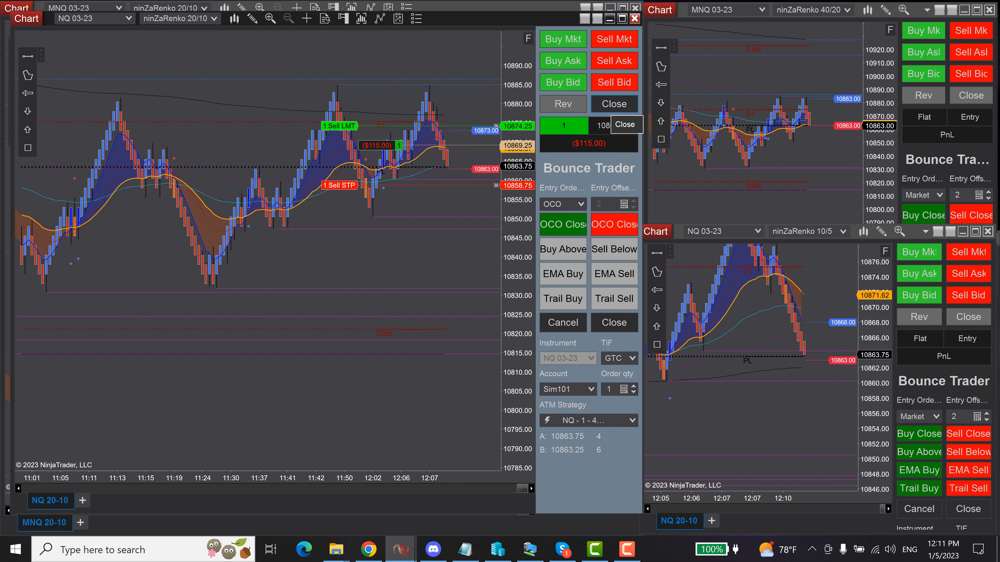
- Close the open long NQ position, and demonstrate an OCO Close entry by placing it and closing its position
{"action": "left_click", "coordinate": [614, 104]}
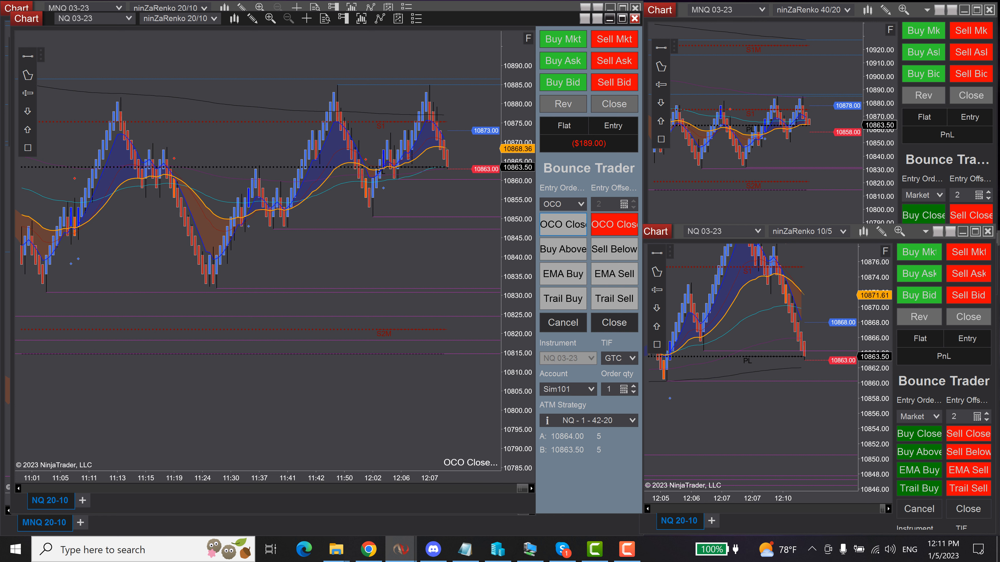
{"action": "left_click", "coordinate": [563, 225]}
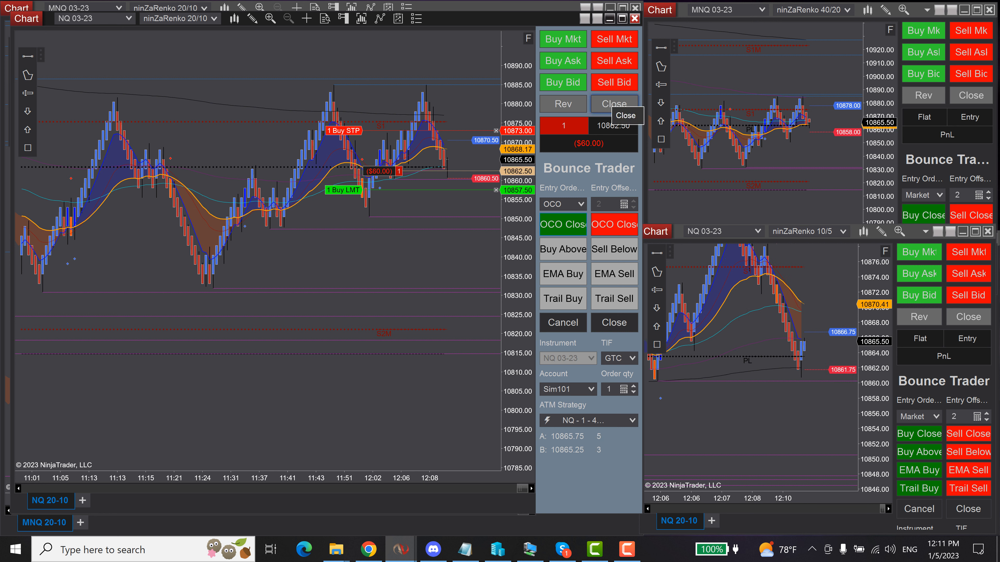
{"action": "left_click", "coordinate": [612, 104]}
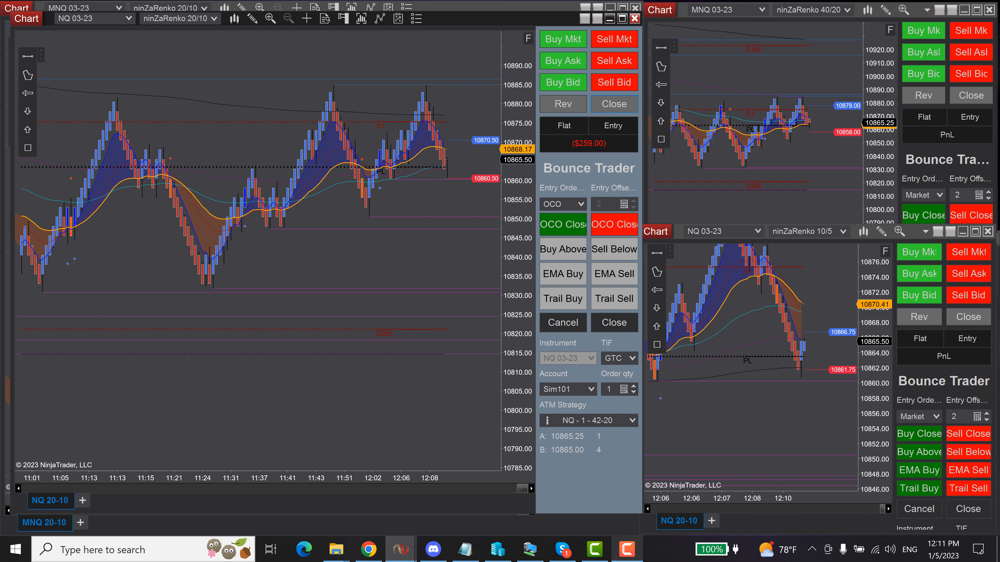
{"action": "key", "text": "F10"}
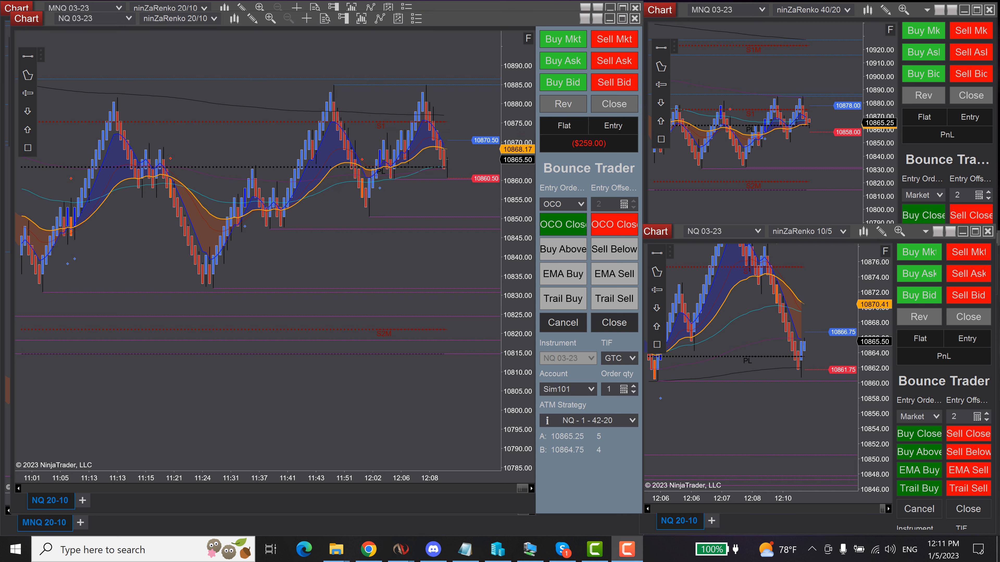